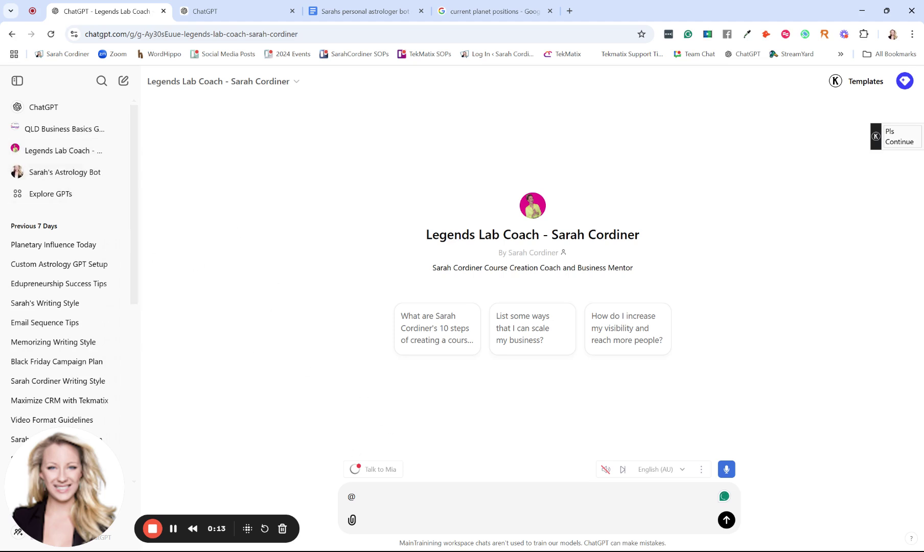
Delete the stray @ from the Legends Lab Coach message box.
key("BackSpace")
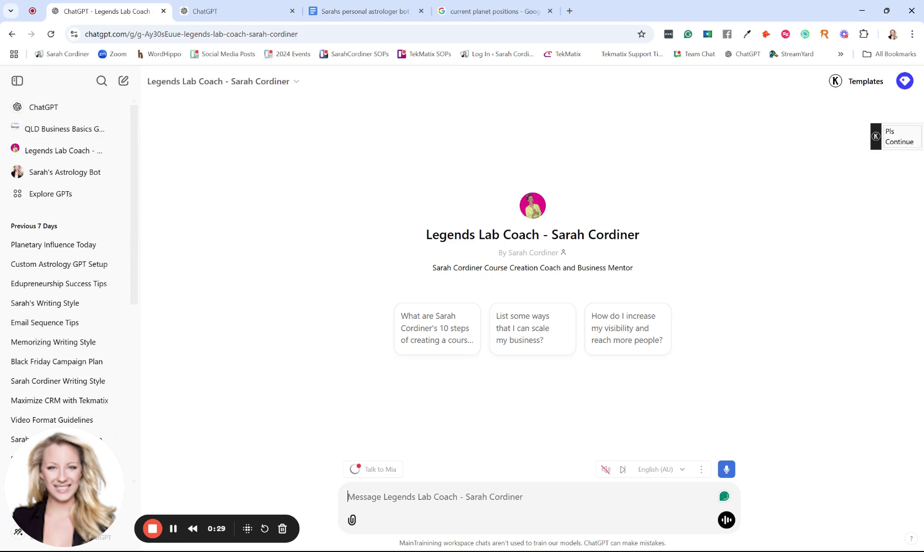
type("e")
Remove the stray letter from the message box before writing Sarah's advice prompt.
key("BackSpace")
type("tell me how sarah would advise doing xxxxxxx then alsotap into the info from @")
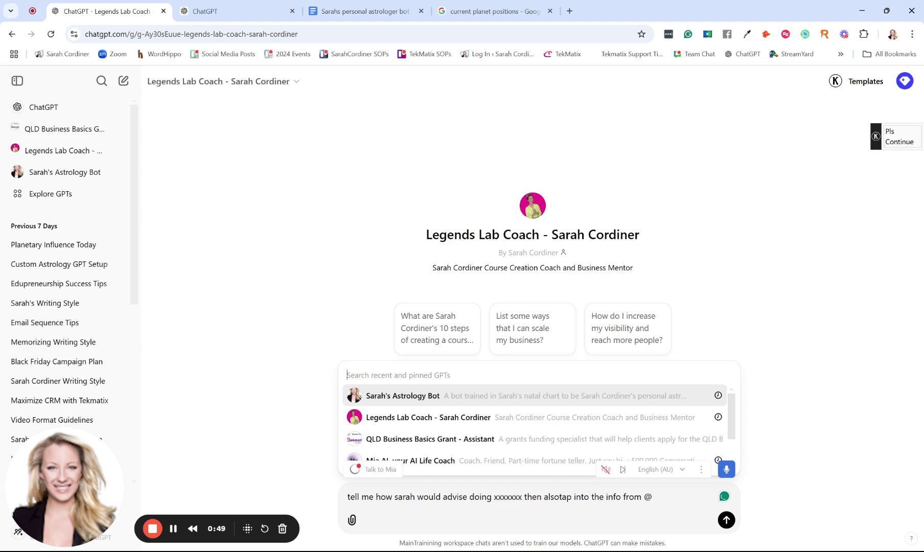
Attach Sarah's Astrology Bot from the @-mention list to the draft prompt.
left_click(422, 397)
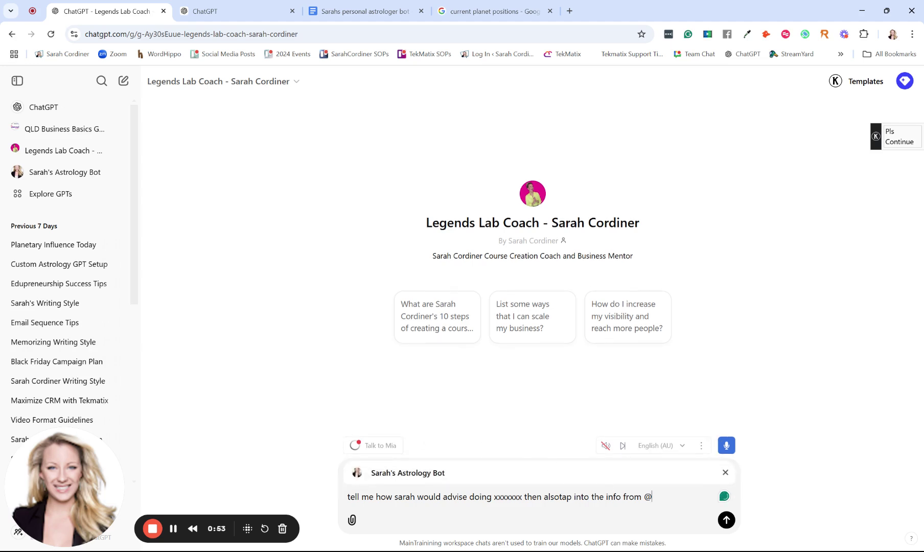